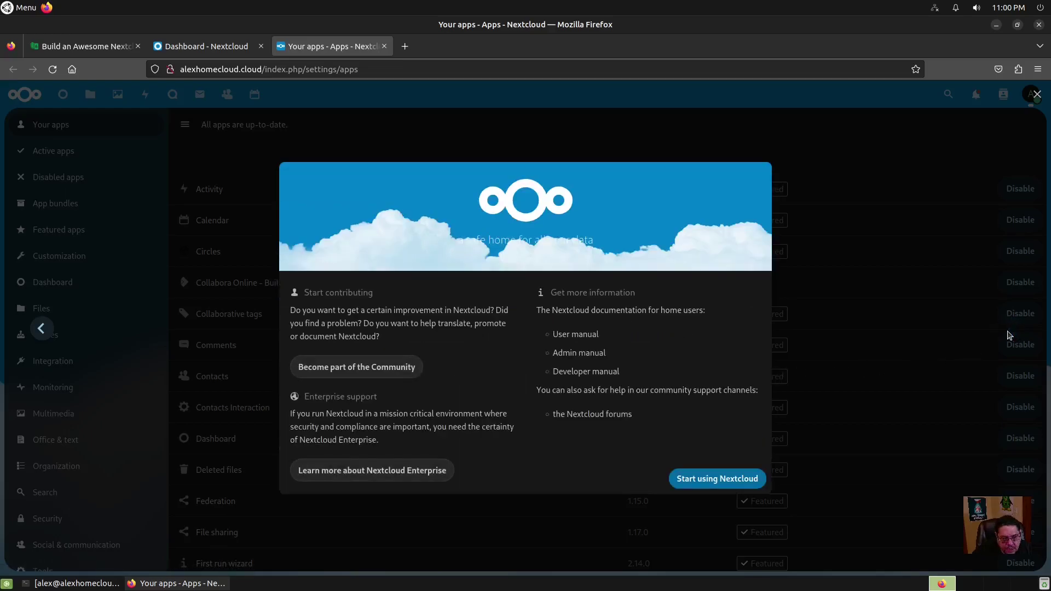
- Dismiss the first-run welcome dialog to reveal the installed apps list on the Apps page
left_click(1010, 335)
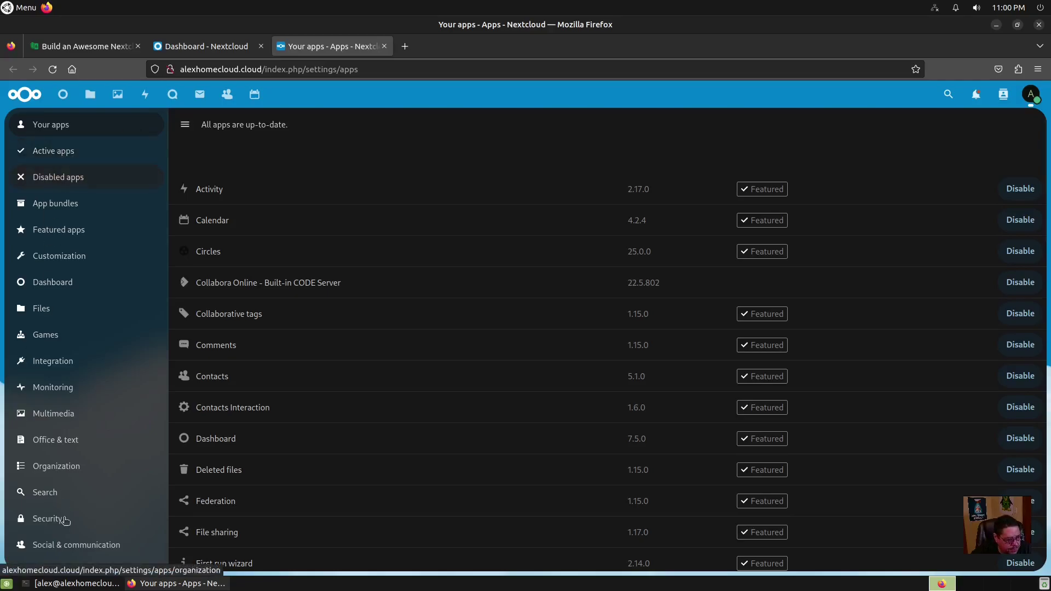
- Glance at the Multimedia category, then scroll through the Active apps list from Activity to Weather status
left_click(49, 414)
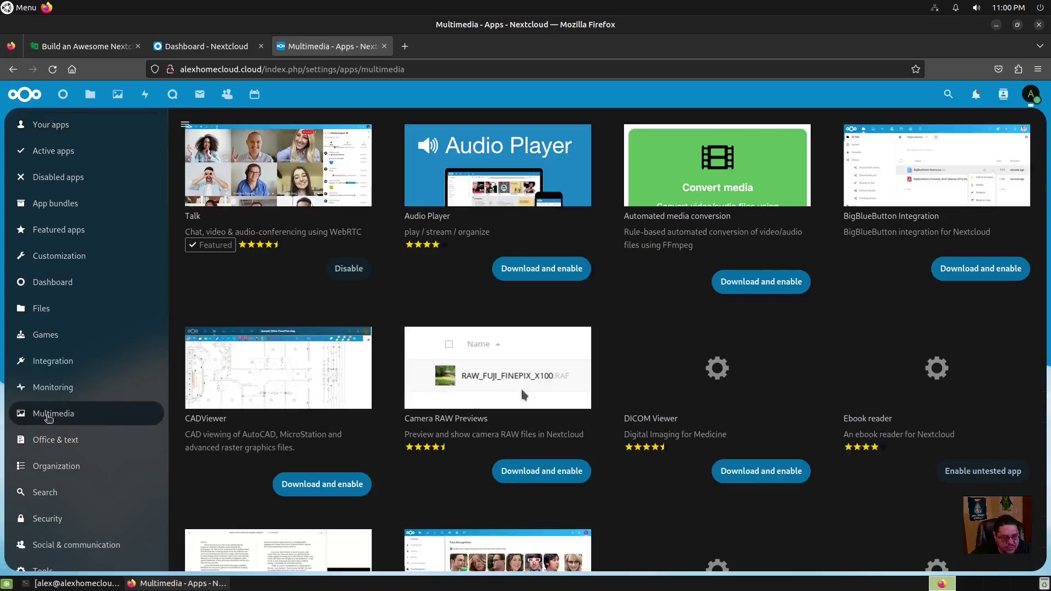
left_click(49, 156)
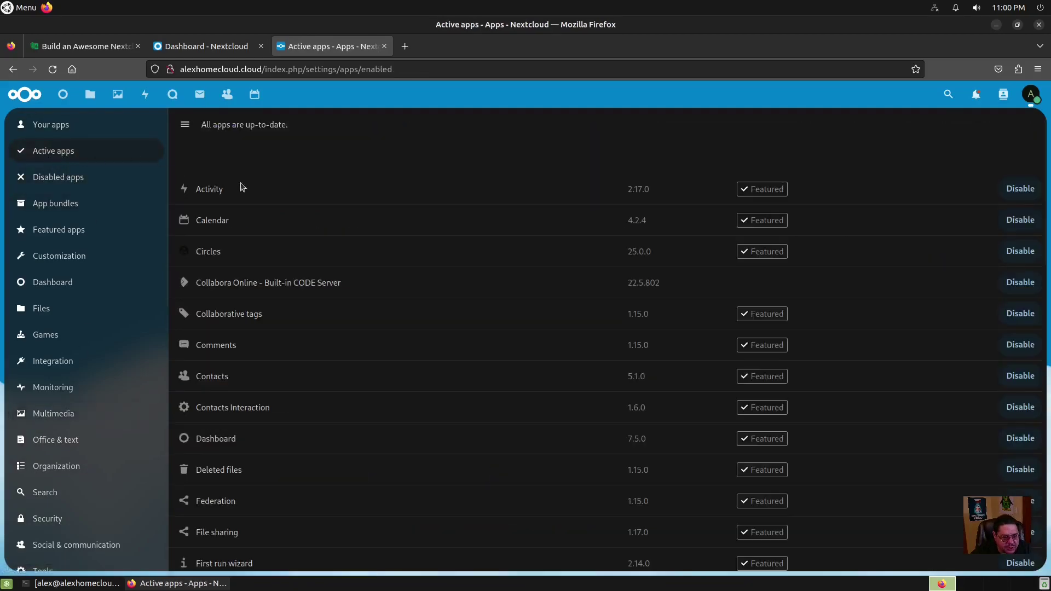
scroll(266, 302, "down", 10)
scroll(262, 293, "down", 5)
scroll(263, 290, "up", 15)
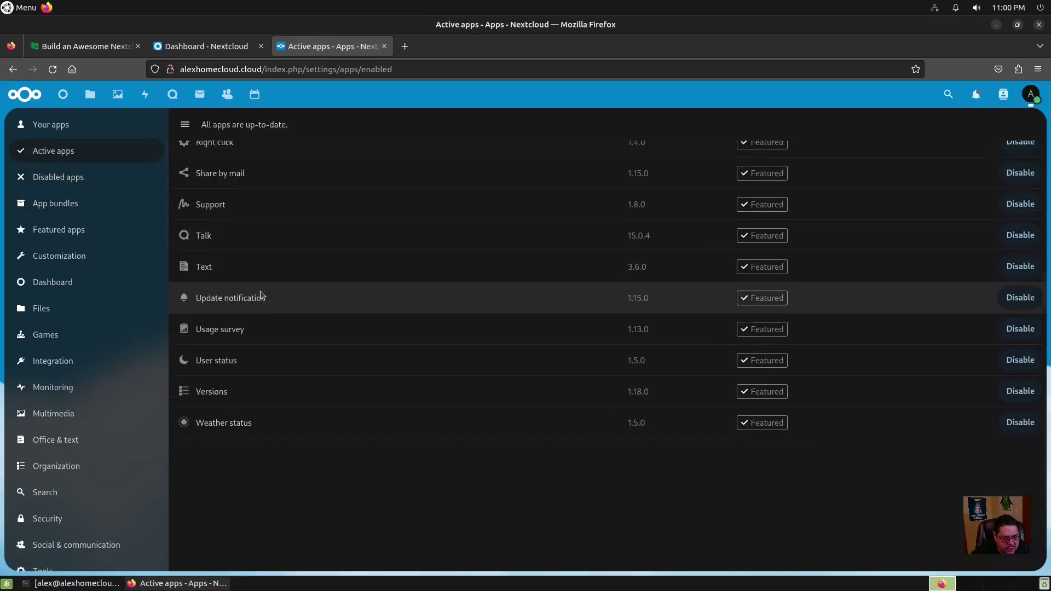
- View App bundles and the File access control details, then scroll the Featured apps list
left_click(48, 207)
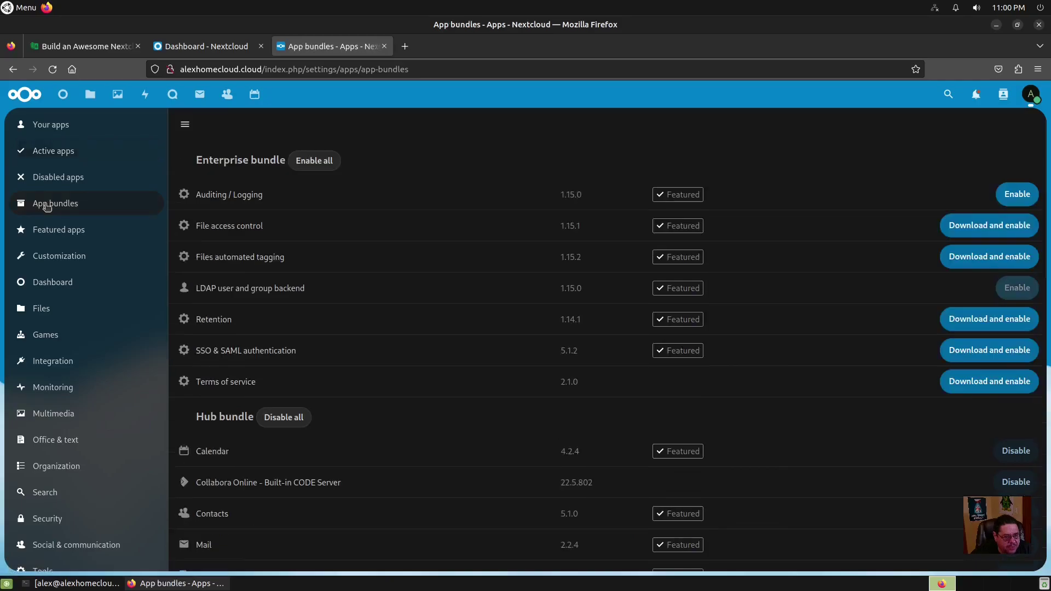
left_click(244, 230)
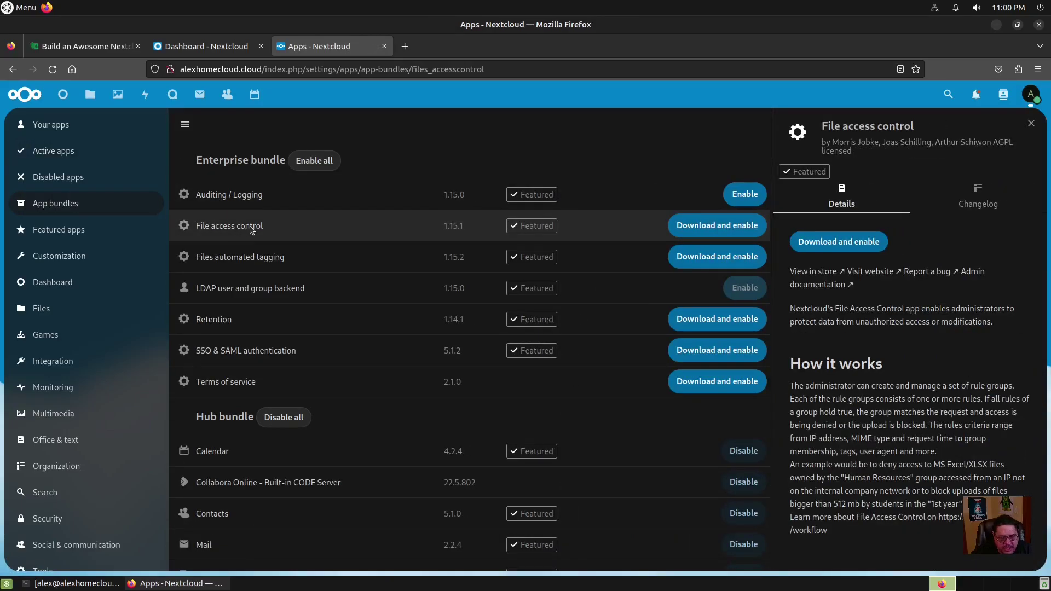
left_click(56, 236)
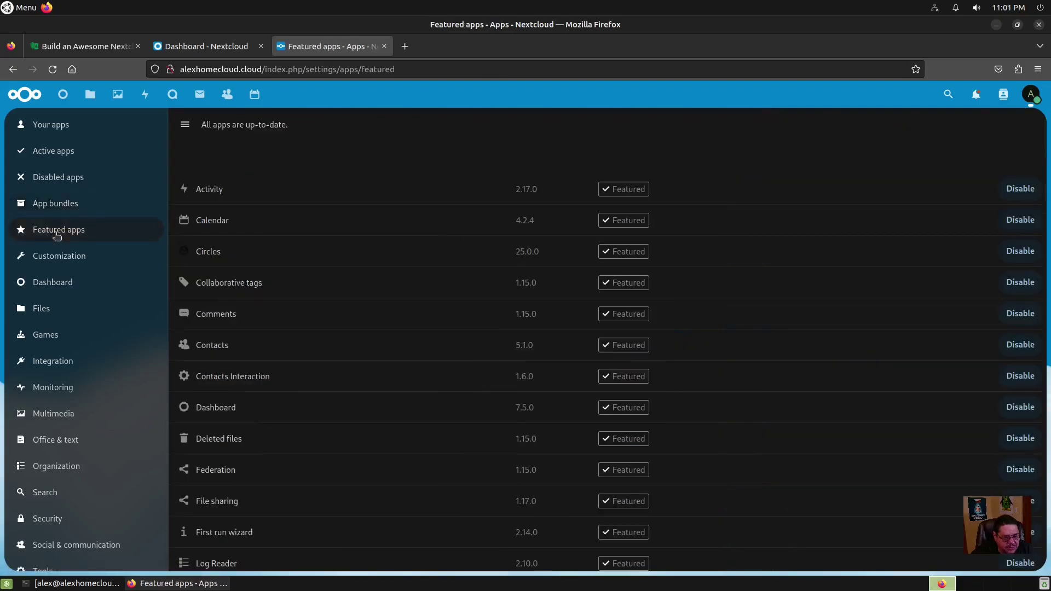
scroll(230, 219, "down", 4)
scroll(224, 222, "down", 1)
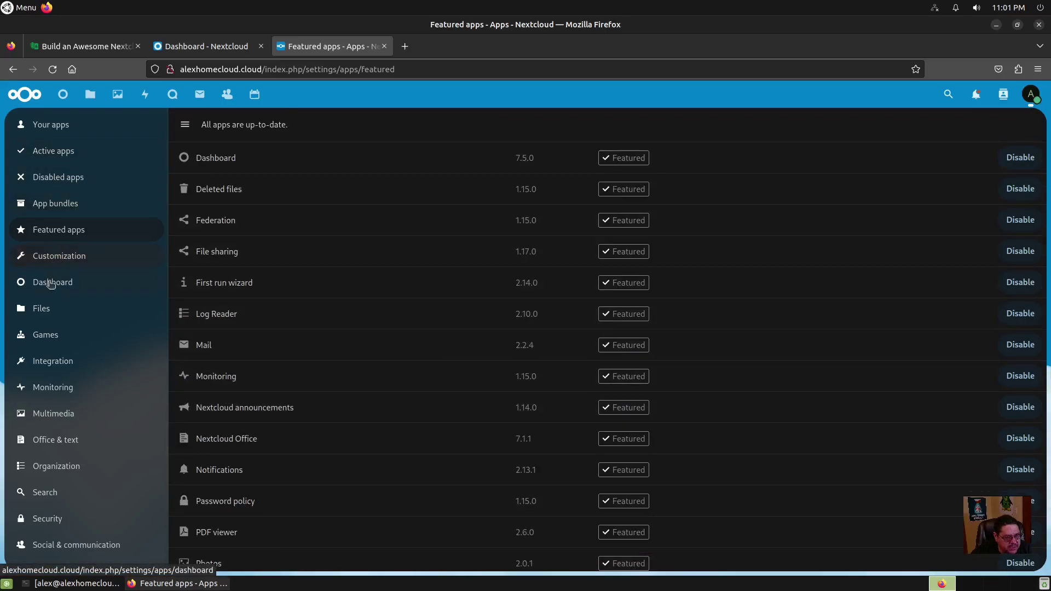
- Browse the Games and Integration categories, ending on Monitoring apps like Ransomware protection
left_click(44, 341)
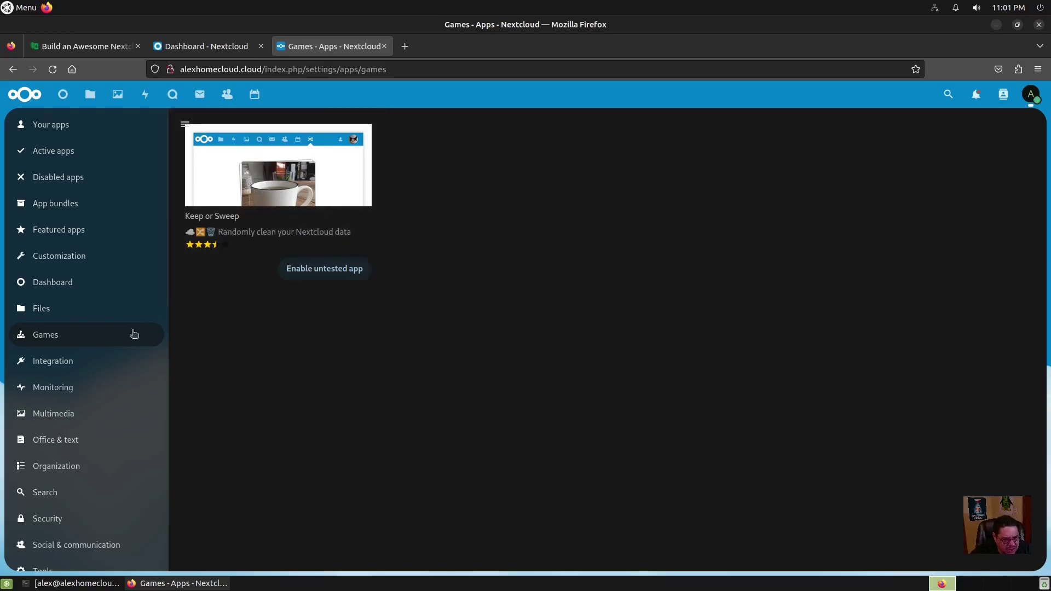
left_click(56, 367)
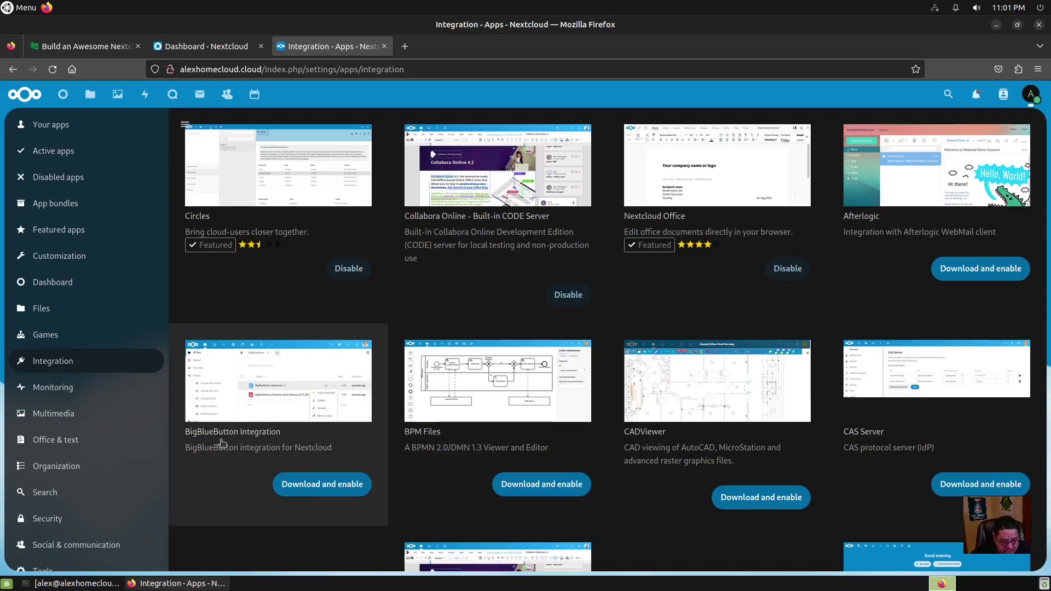
scroll(222, 444, "down", 3)
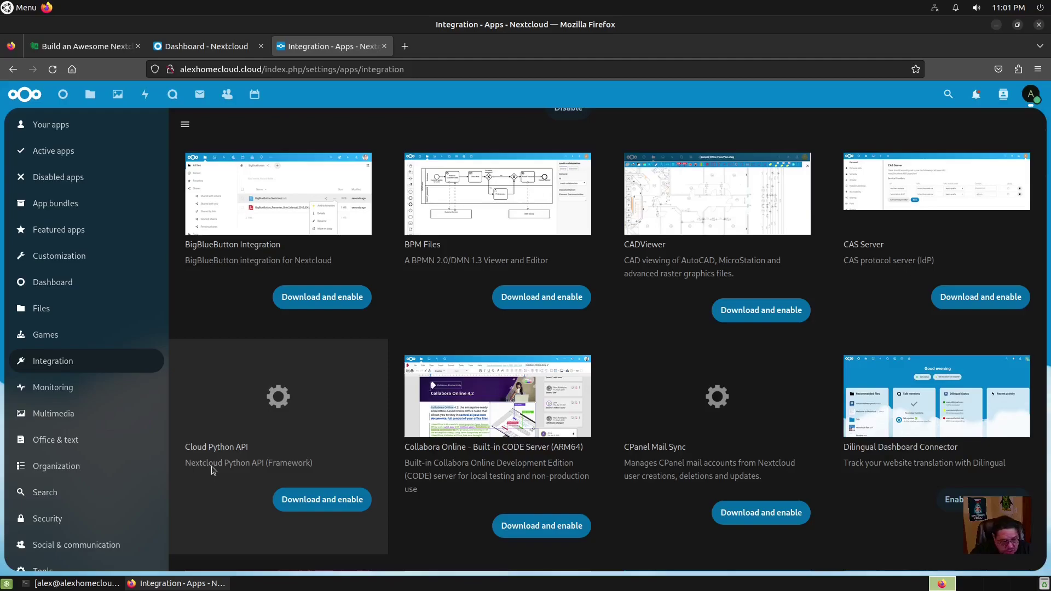
left_click(55, 388)
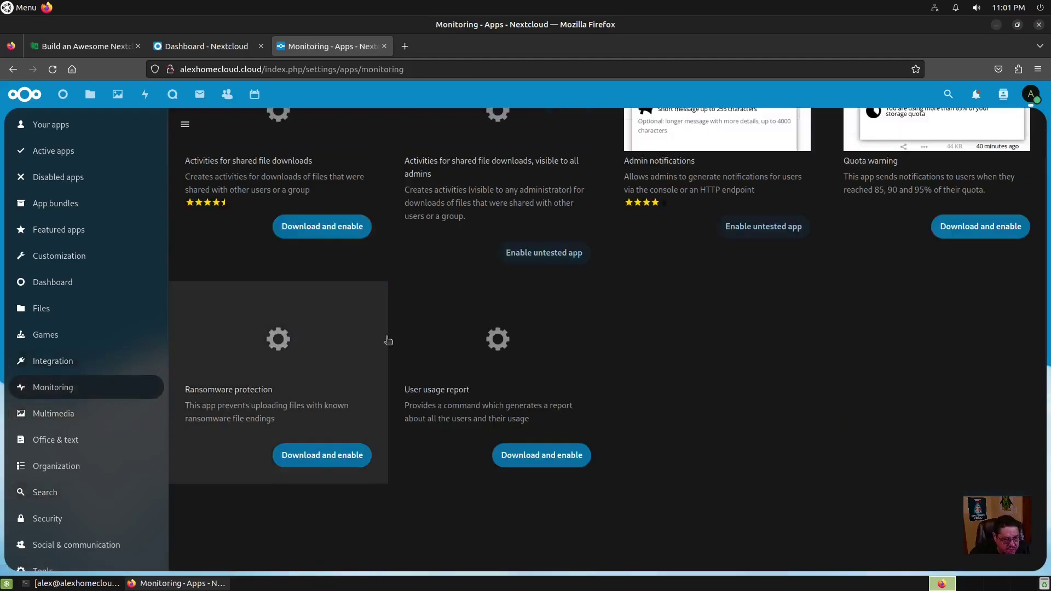
- Scroll through Multimedia apps like Talk, Audio Player and DICOM Viewer, then go to Office & text
scroll(388, 341, "up", 2)
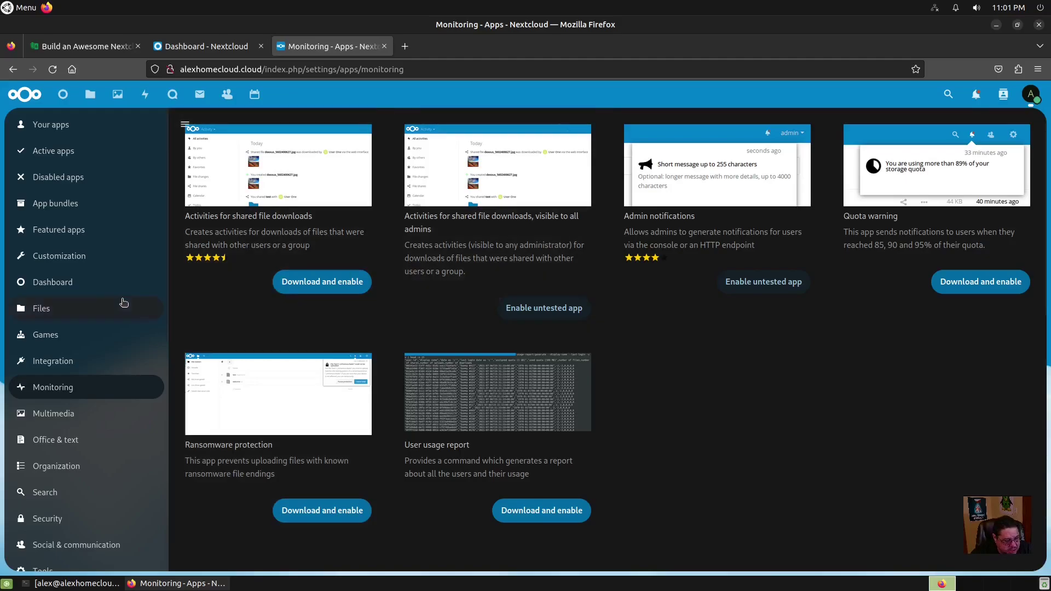
left_click(65, 406)
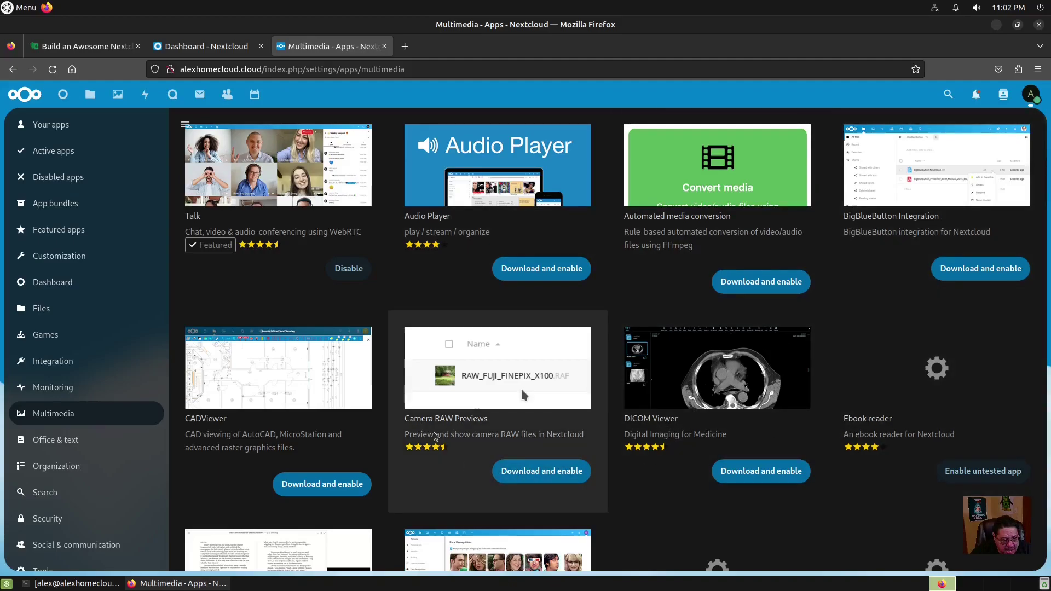
scroll(436, 437, "down", 3)
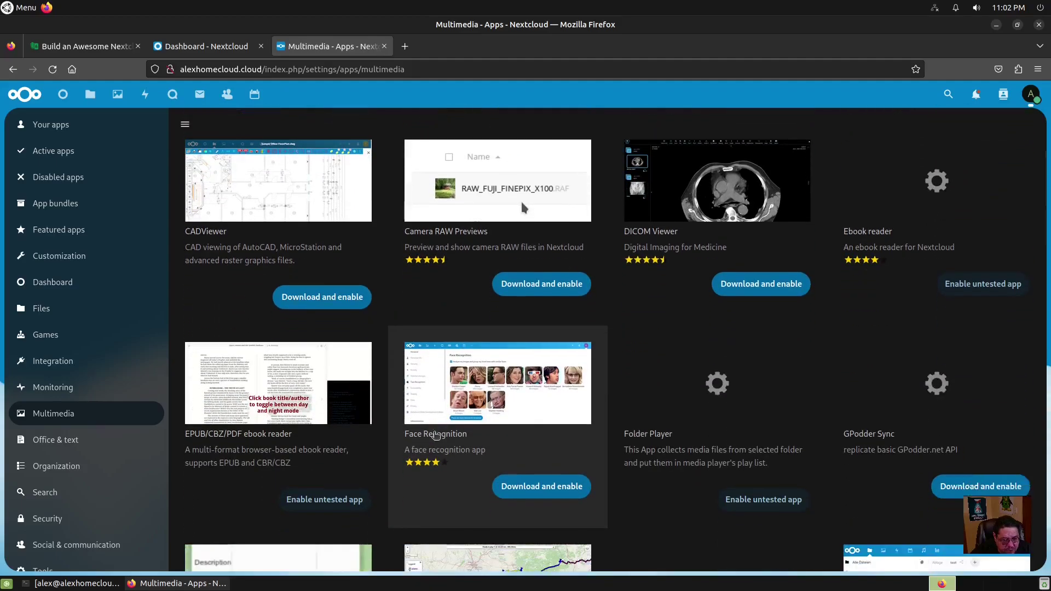
scroll(437, 436, "down", 1)
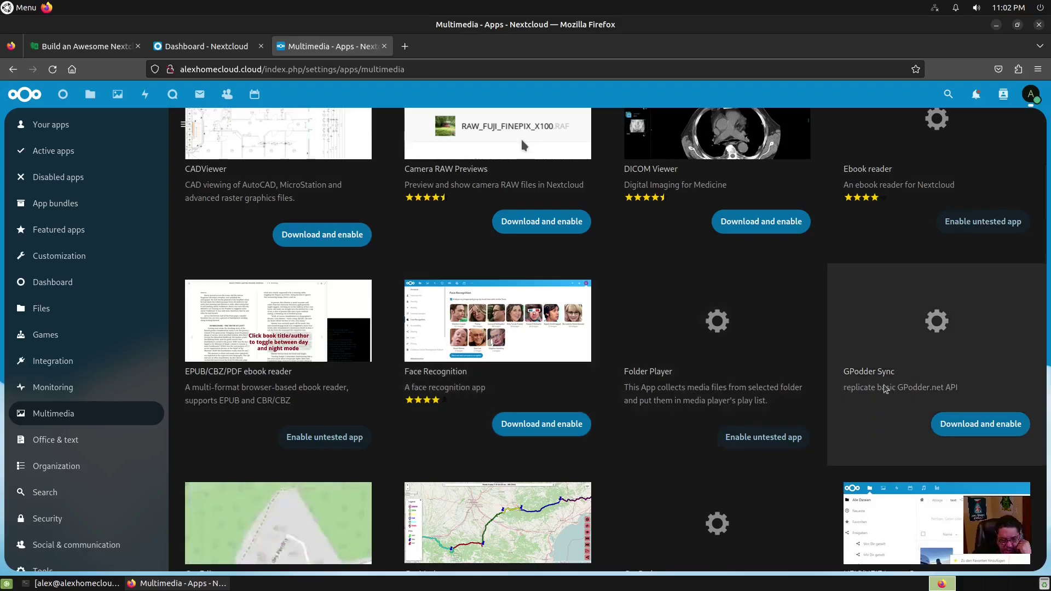
scroll(673, 436, "down", 3)
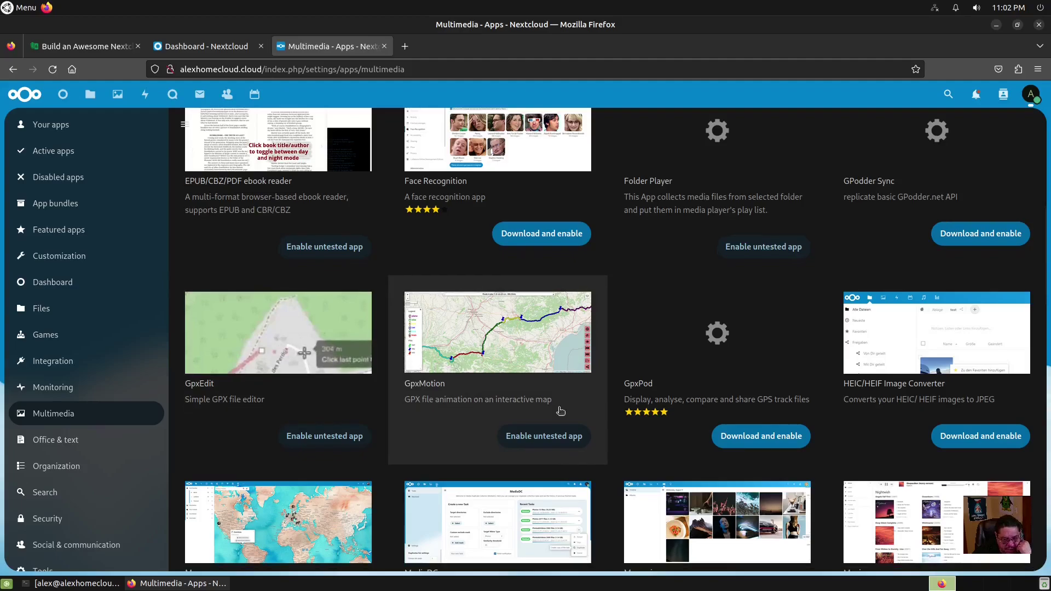
scroll(561, 411, "down", 6)
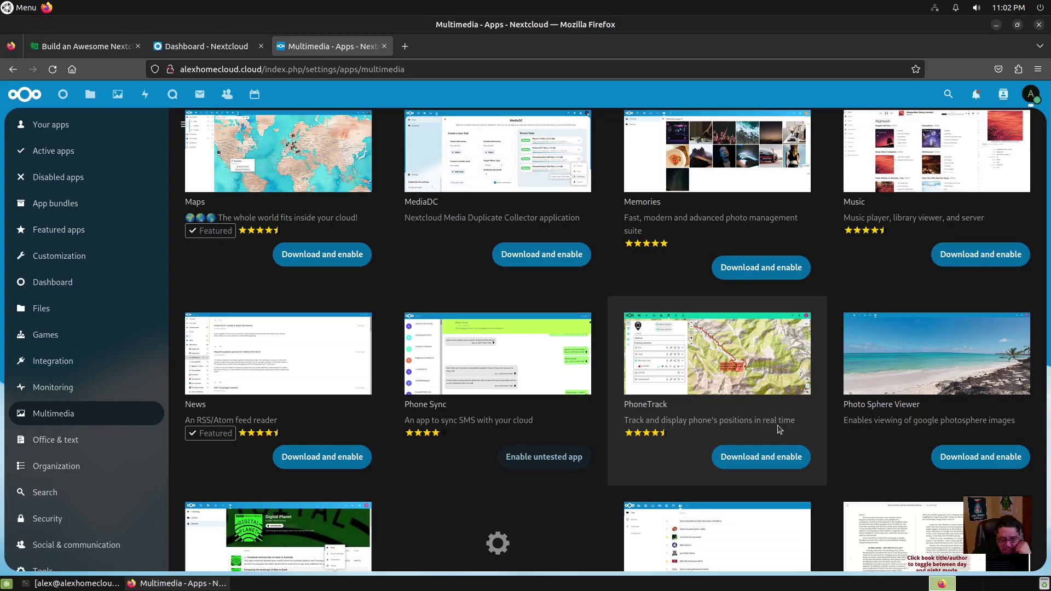
scroll(780, 430, "down", 6)
scroll(779, 430, "up", 3)
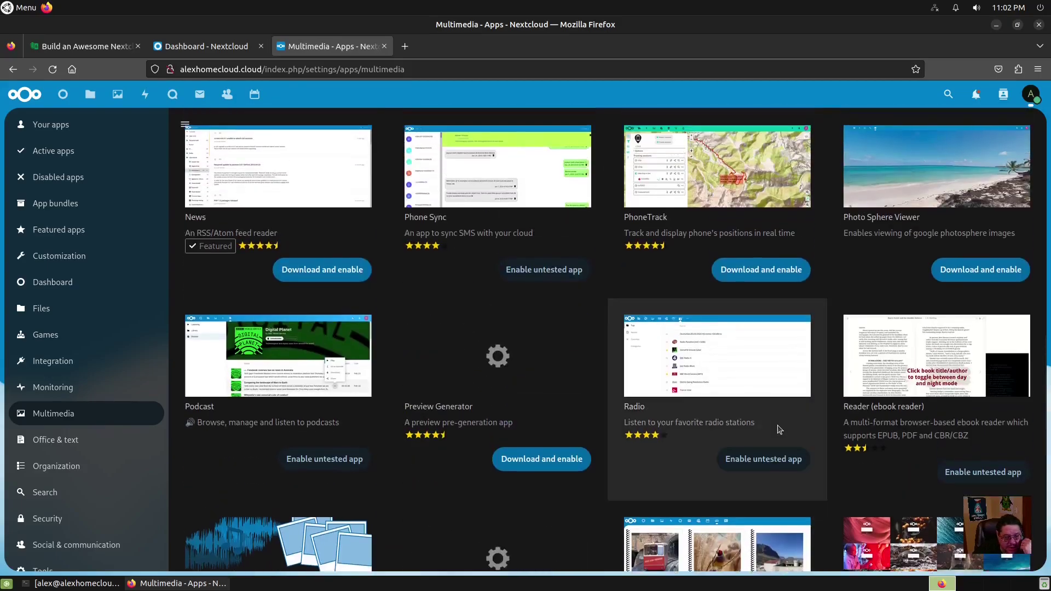
scroll(780, 430, "up", 8)
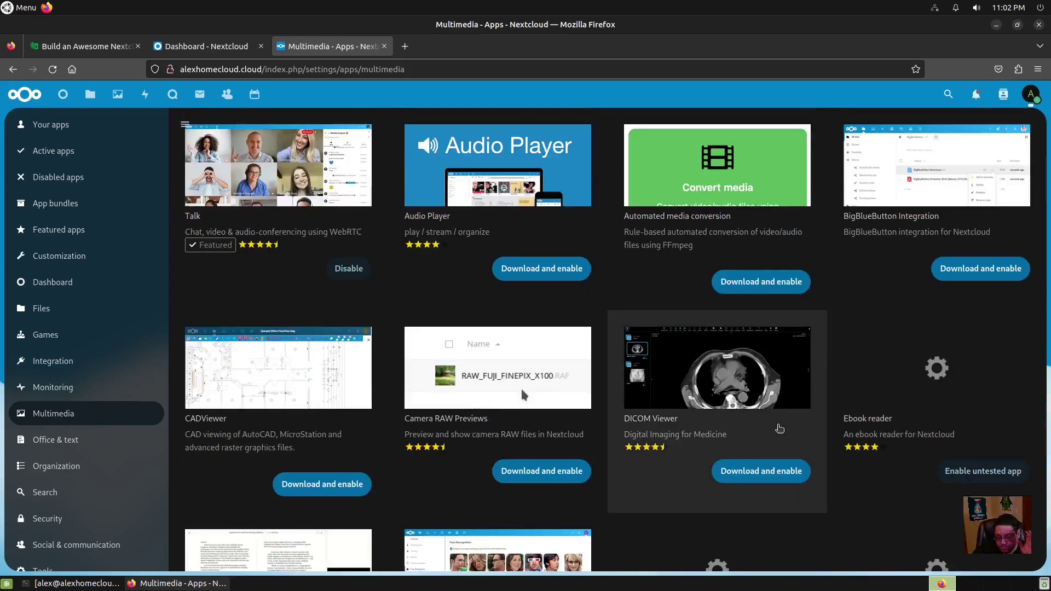
left_click(45, 444)
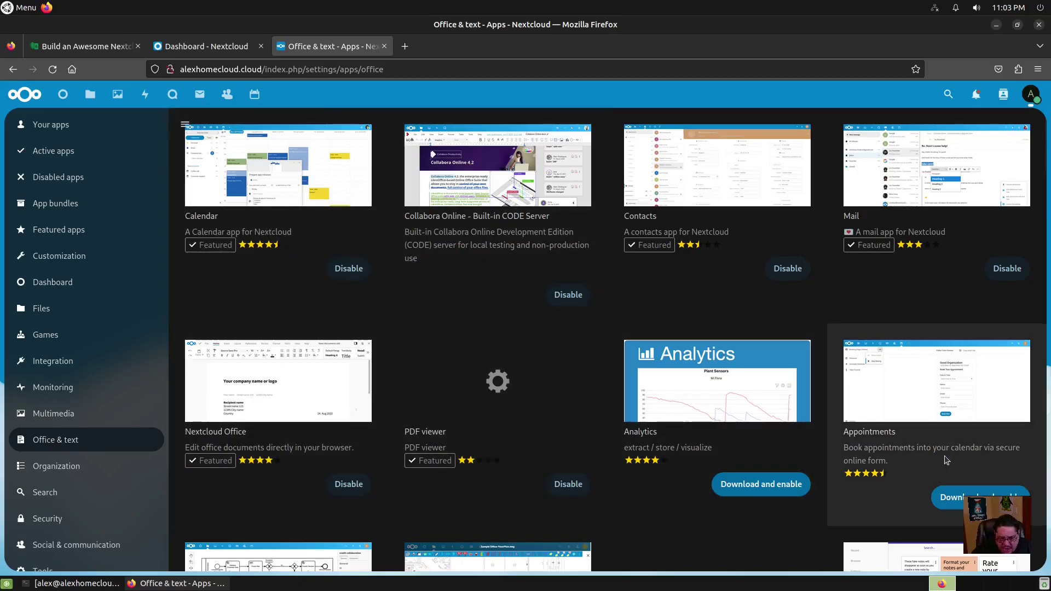
- Find the Appointments app among the Office & text apps and download and enable it
scroll(900, 449, "down", 2)
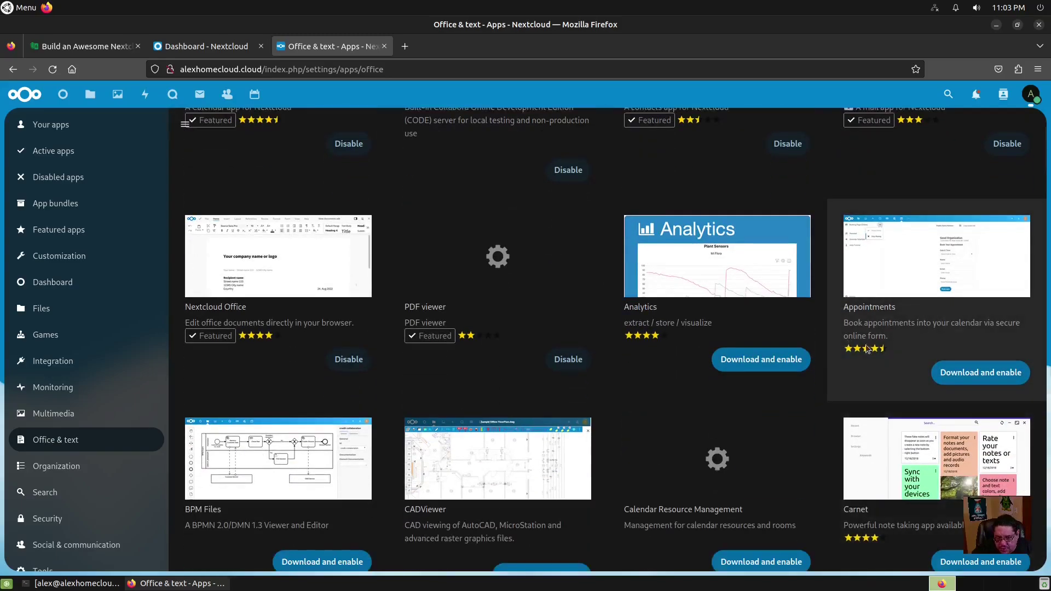
scroll(554, 538, "down", 5)
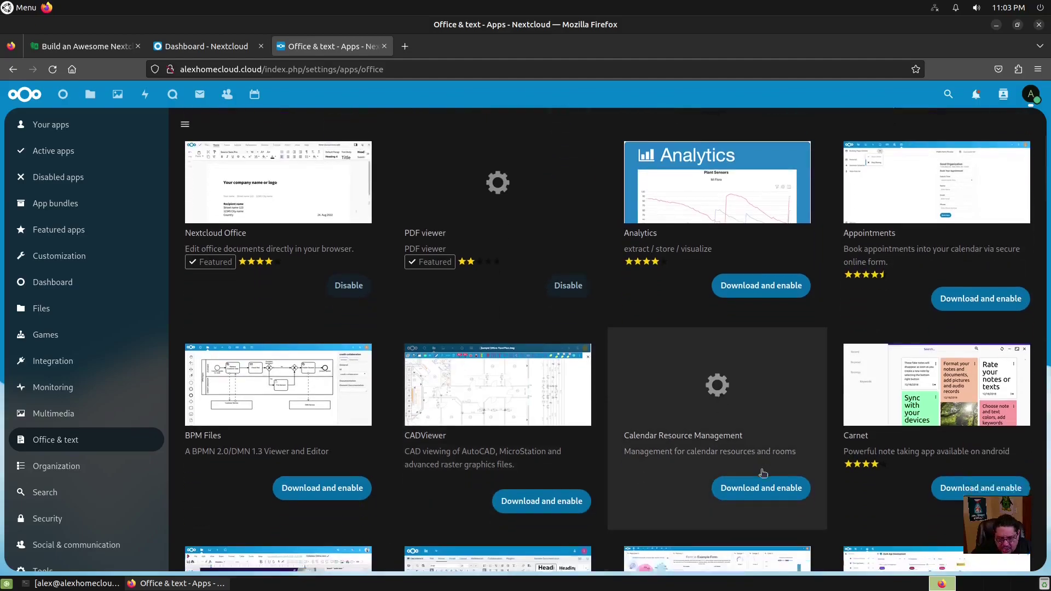
scroll(763, 473, "up", 7)
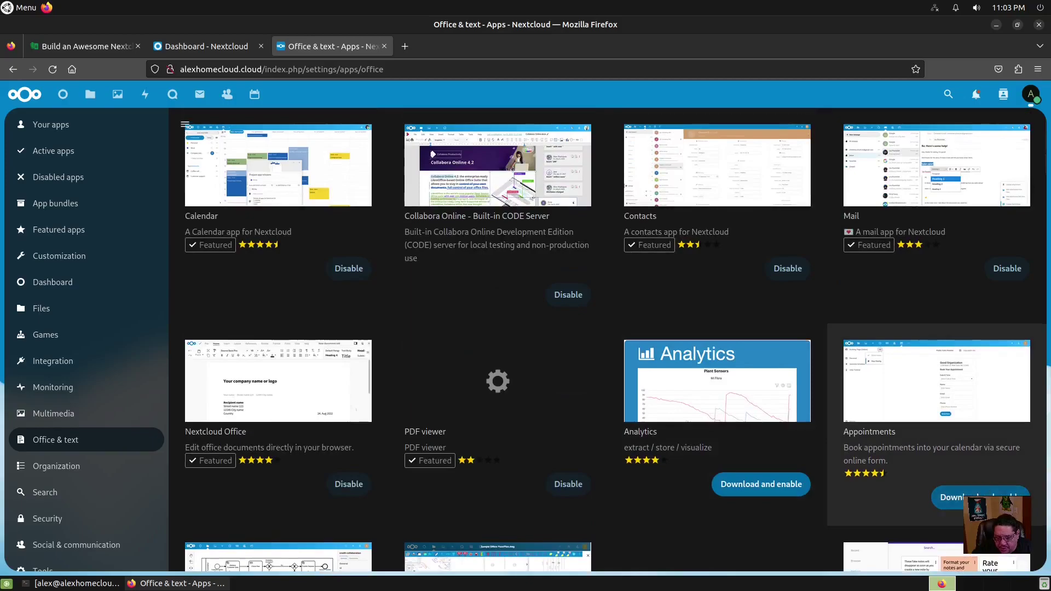
left_click(950, 496)
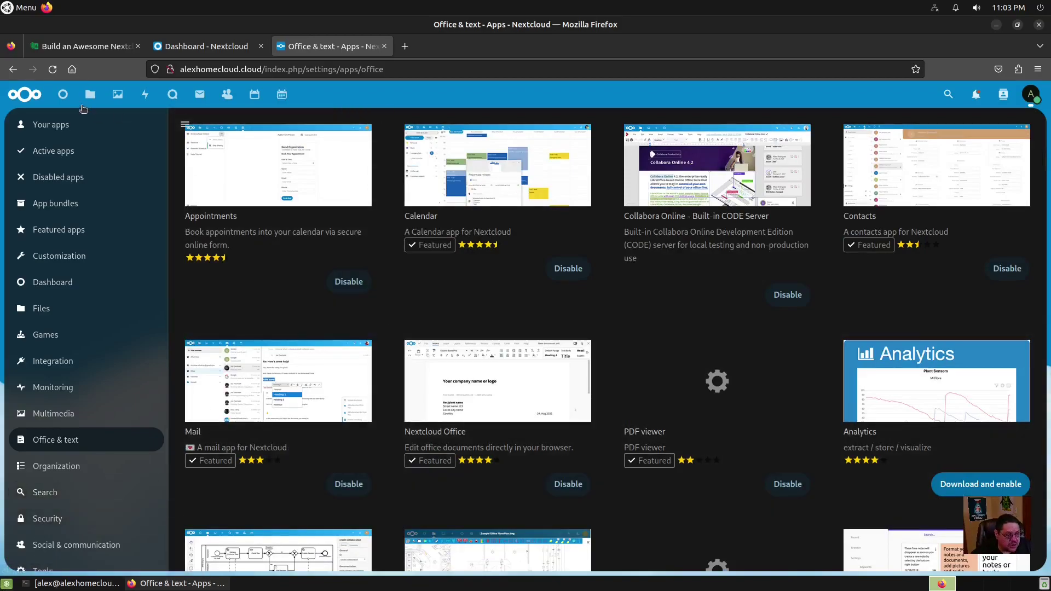
- Go back to the Dashboard and bring up the Online status dialog via 'Set status'
left_click(58, 96)
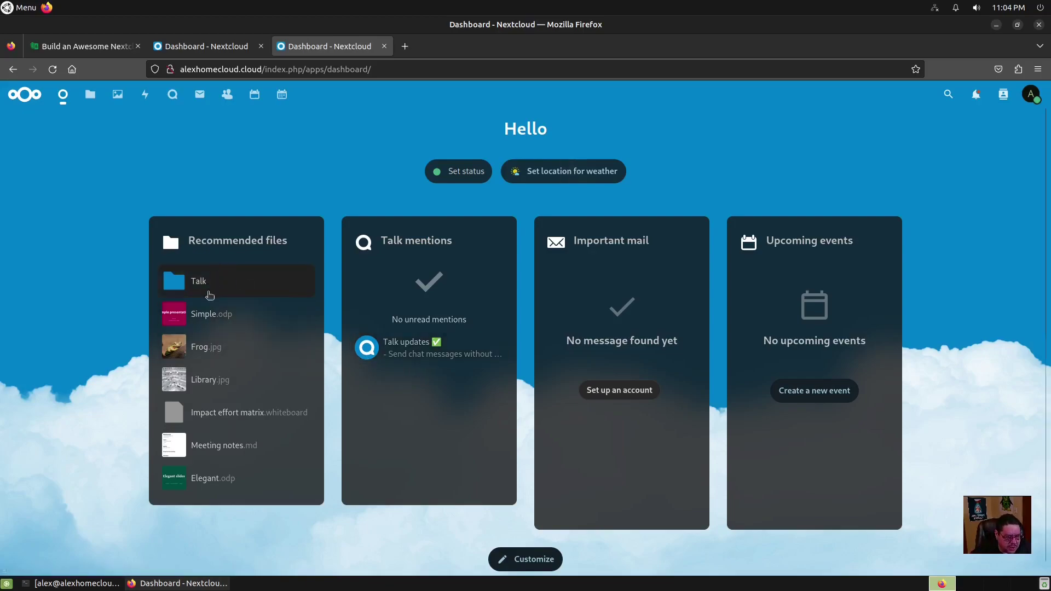
scroll(203, 351, "down", 1)
scroll(202, 355, "up", 1)
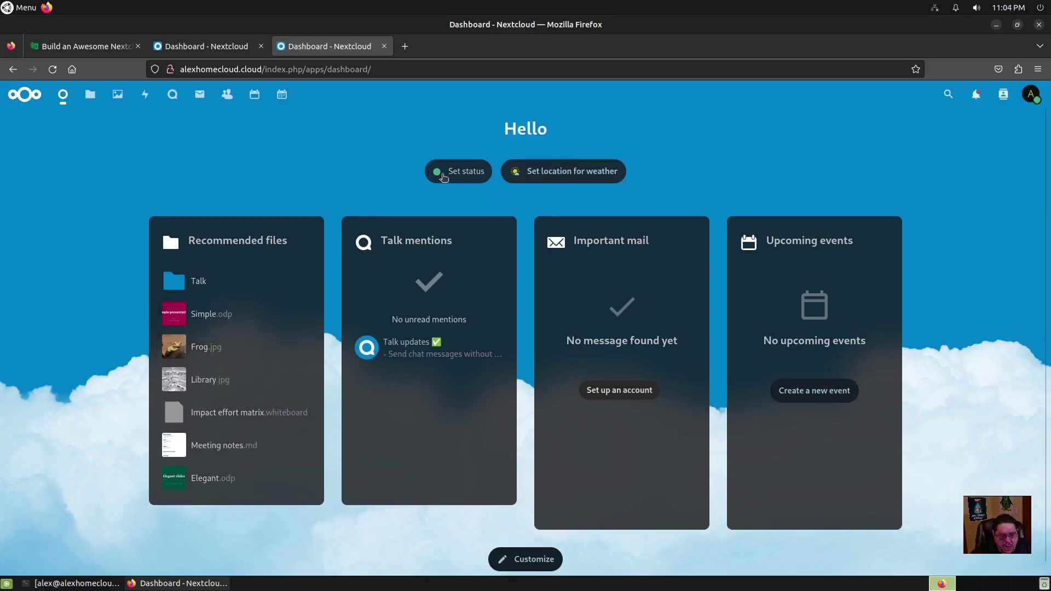
left_click(472, 175)
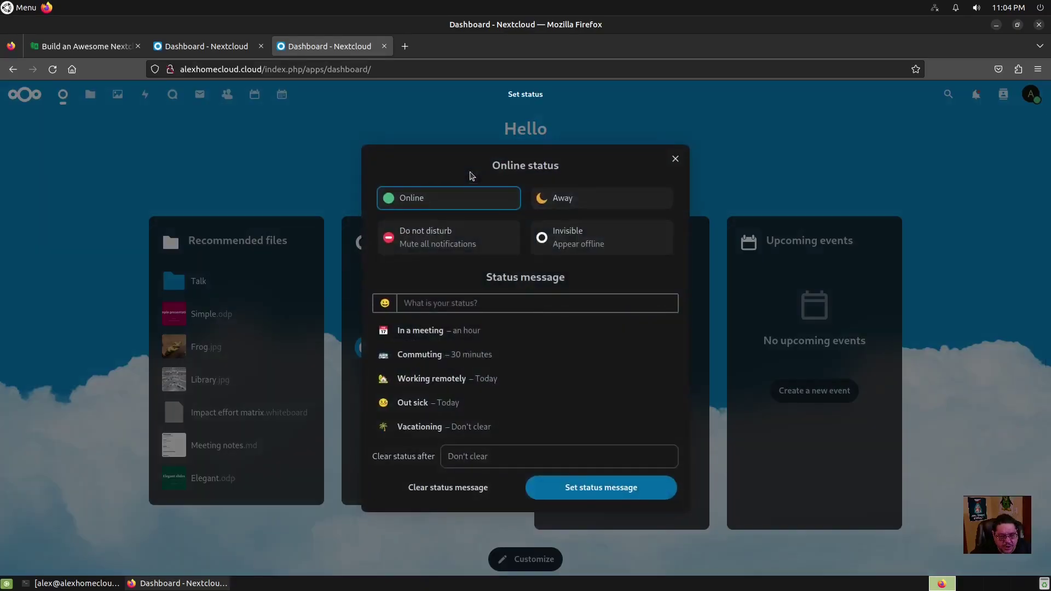